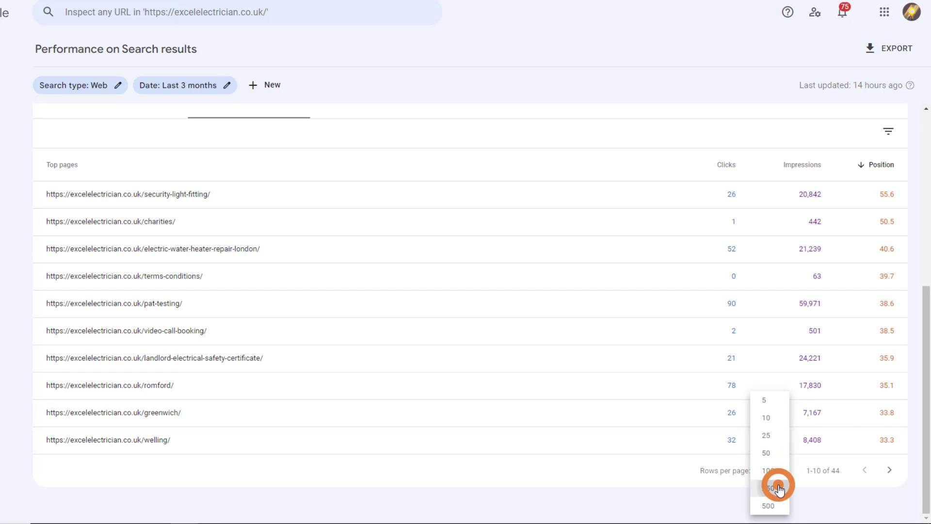
# - Filter the Search Console performance report to the /rates/ page and show the search queries for that page
pyautogui.moveTo(927, 253); pyautogui.dragTo(928, 476)
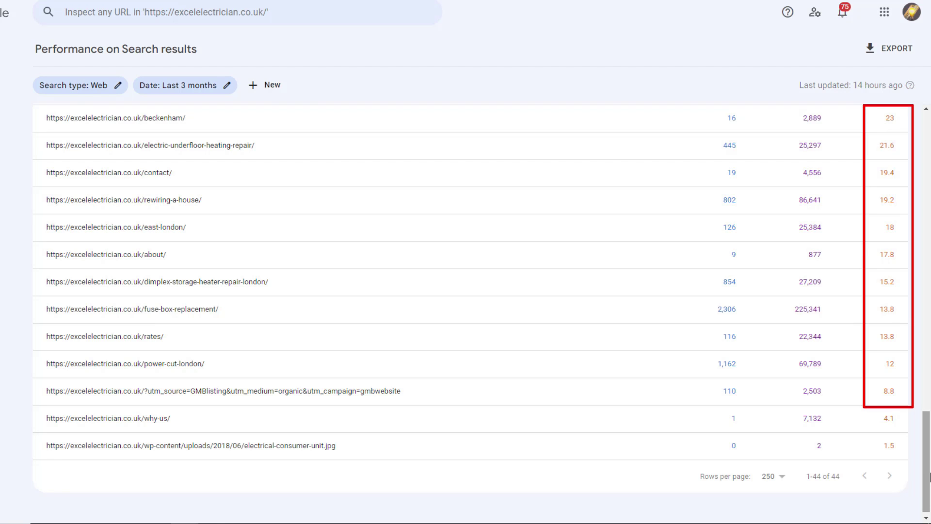
pyautogui.click(148, 336)
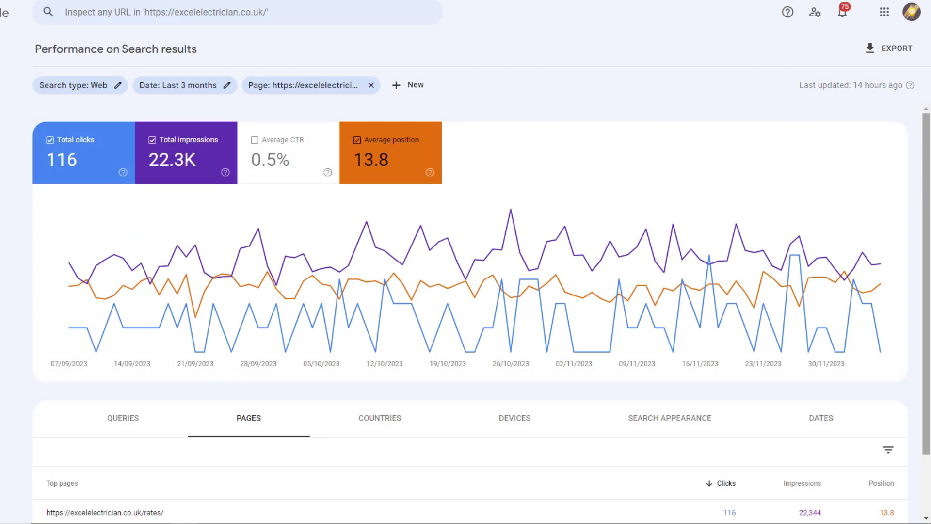
pyautogui.moveTo(927, 207); pyautogui.dragTo(926, 272)
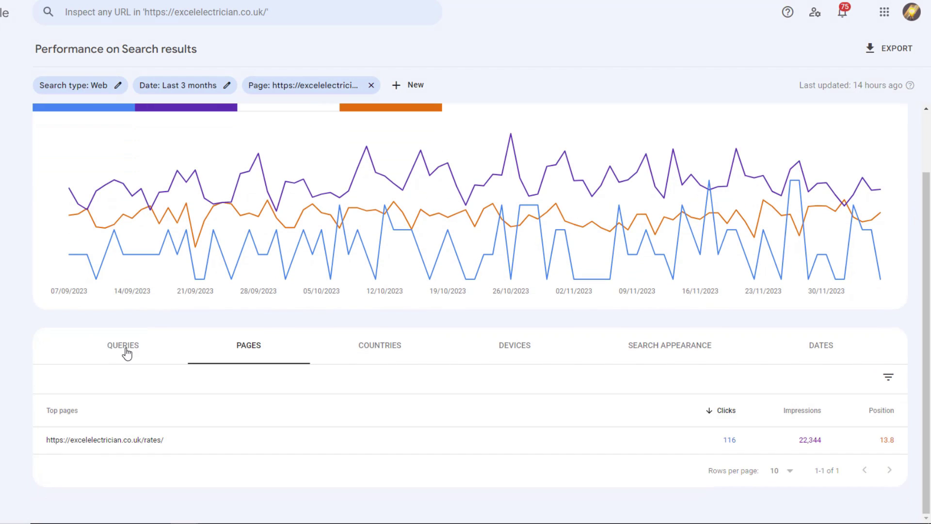
pyautogui.click(124, 347)
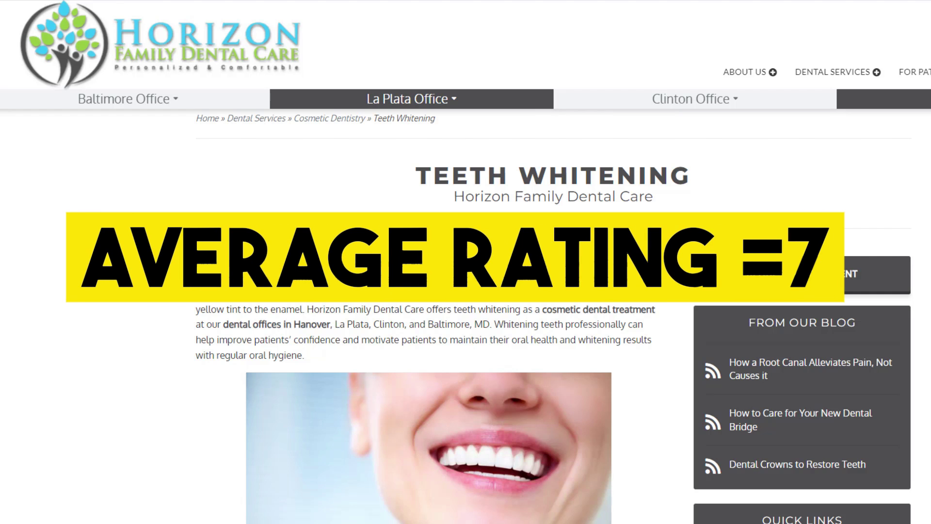
# - Copy the full body text of Horizon Family Dental Care's Teeth Whitening page, through the appointment section
pyautogui.moveTo(196, 262); pyautogui.dragTo(462, 429)
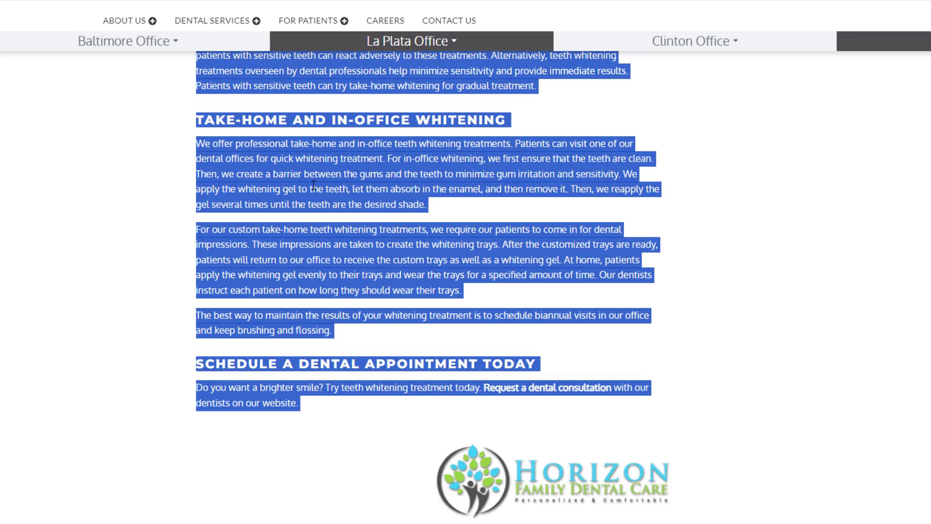
pyautogui.rightClick(271, 190)
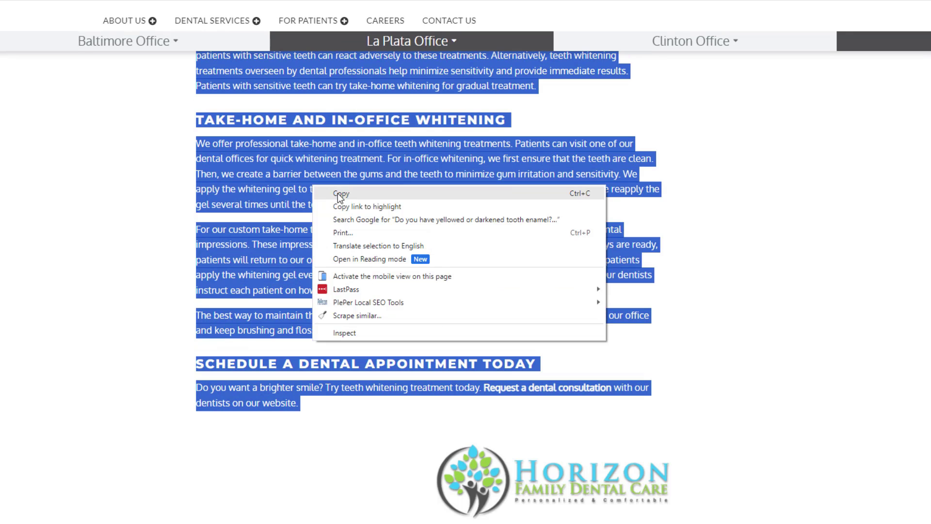
pyautogui.click(338, 195)
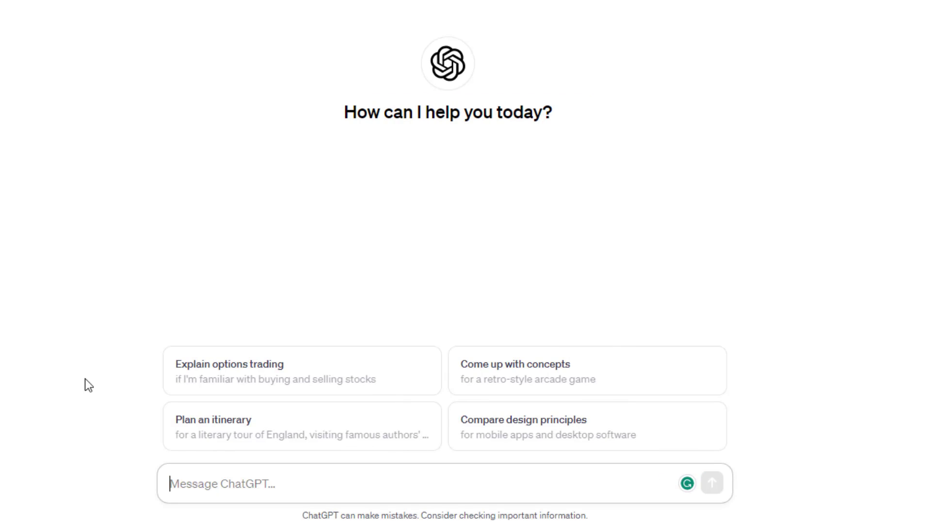
# - Ask ChatGPT to review the pasted page content and recommend search engine optimizations for "teeth whitening" for a business located in "Baltimore"
pyautogui.write('r')
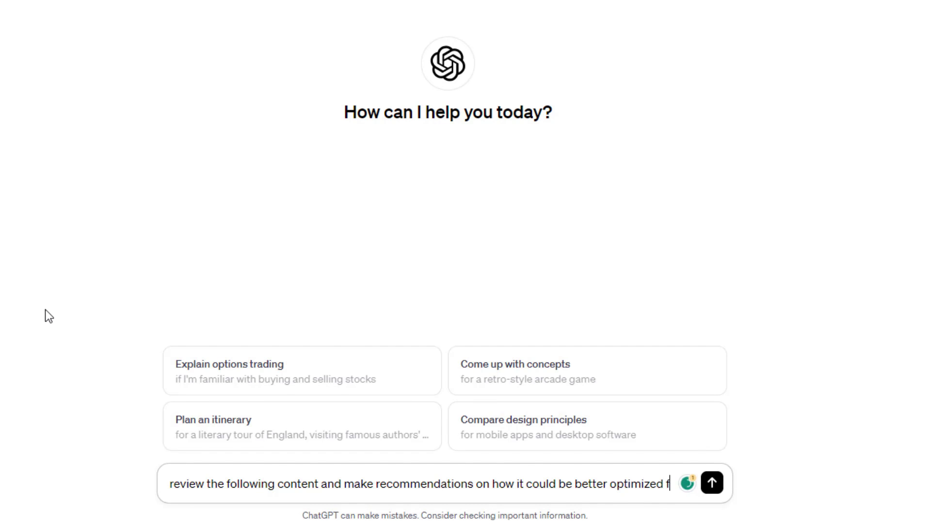
pyautogui.write('or search')
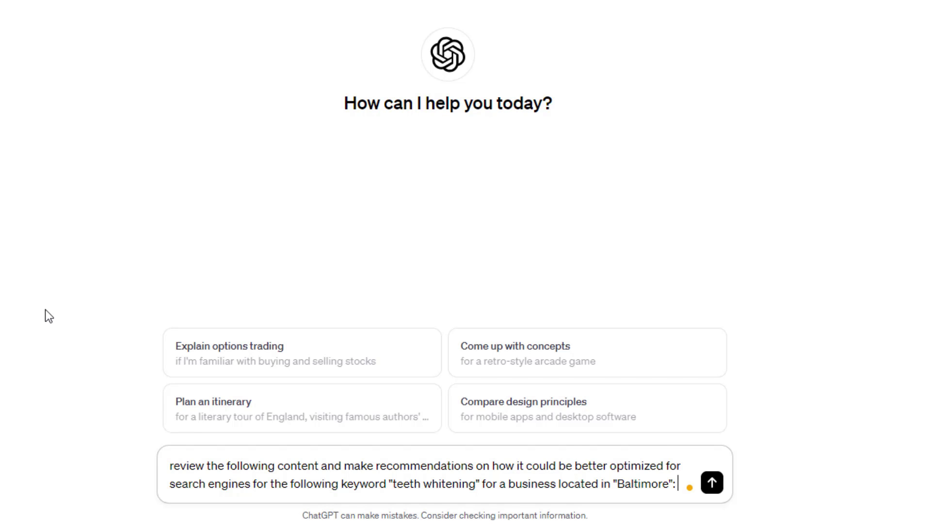
pyautogui.hotkey('ctrl', 'v')
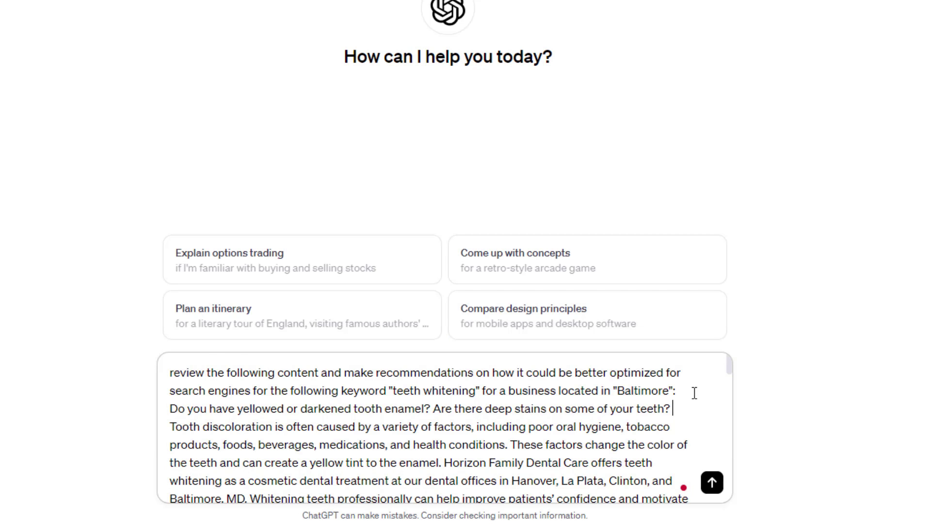
pyautogui.click(712, 483)
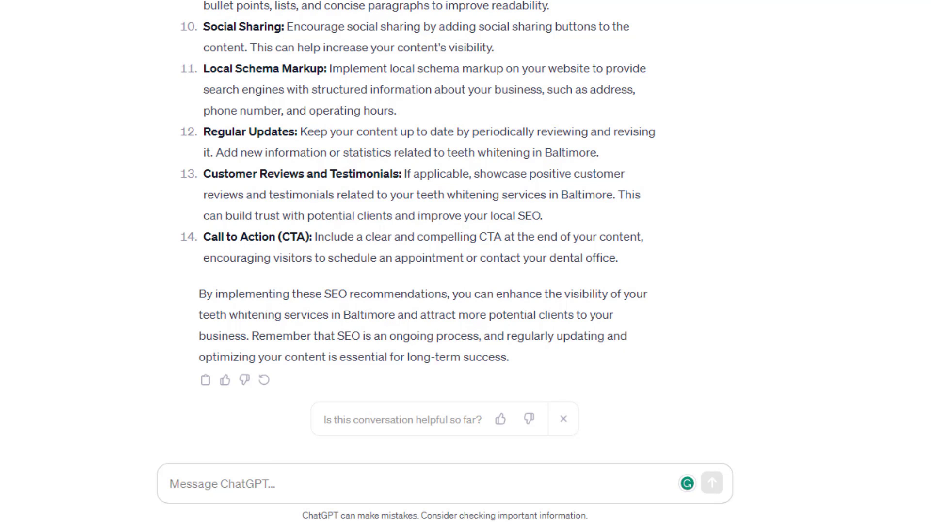
# - Send the follow-up request "suggest a content structure based on these recommendations"
pyautogui.click(197, 474)
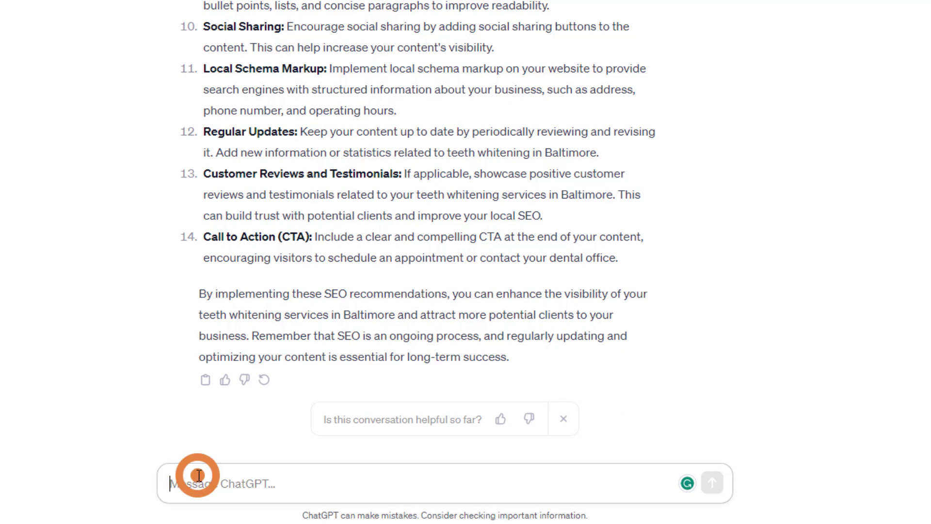
pyautogui.write('suggest a content structure based on these recommendations')
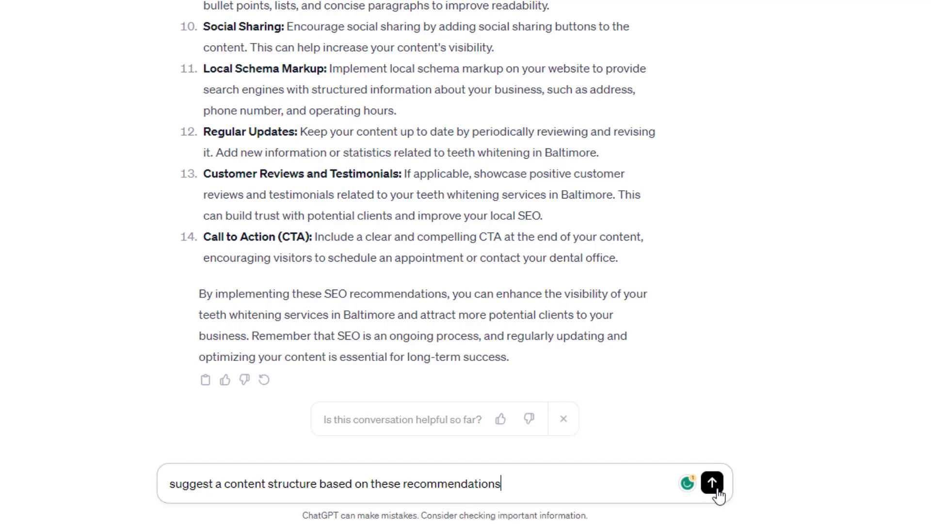
pyautogui.click(713, 485)
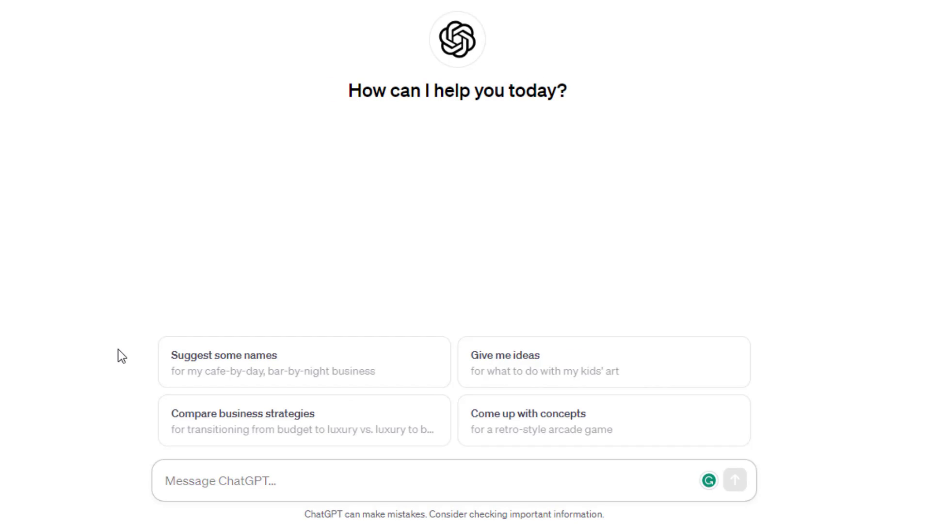
# - In a new ChatGPT conversation, ask what keywords people use when searching for "moving company"
pyautogui.write('what keywords do you think people use when searching for')
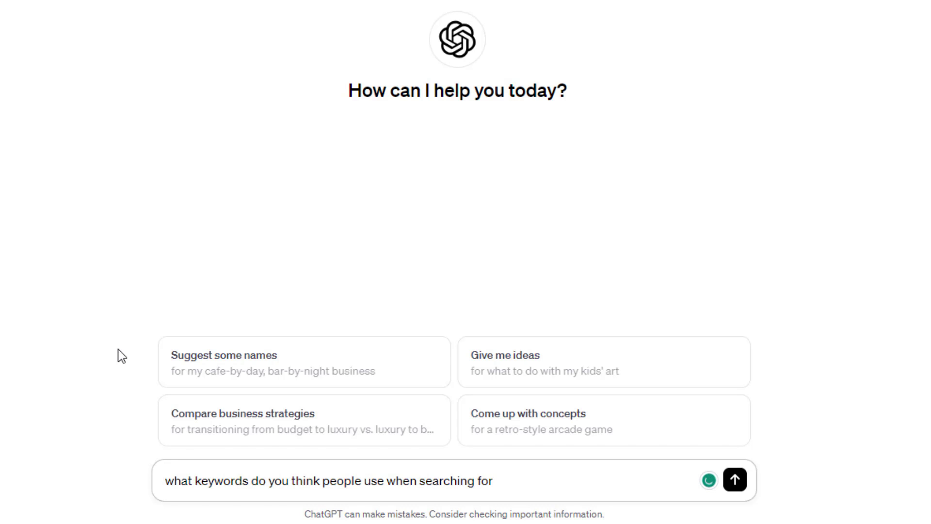
pyautogui.write('y"')
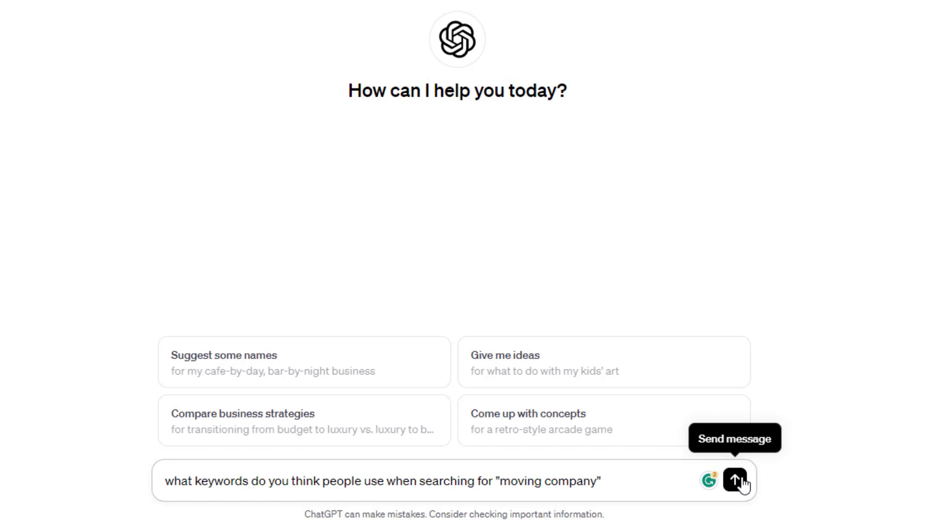
pyautogui.click(735, 480)
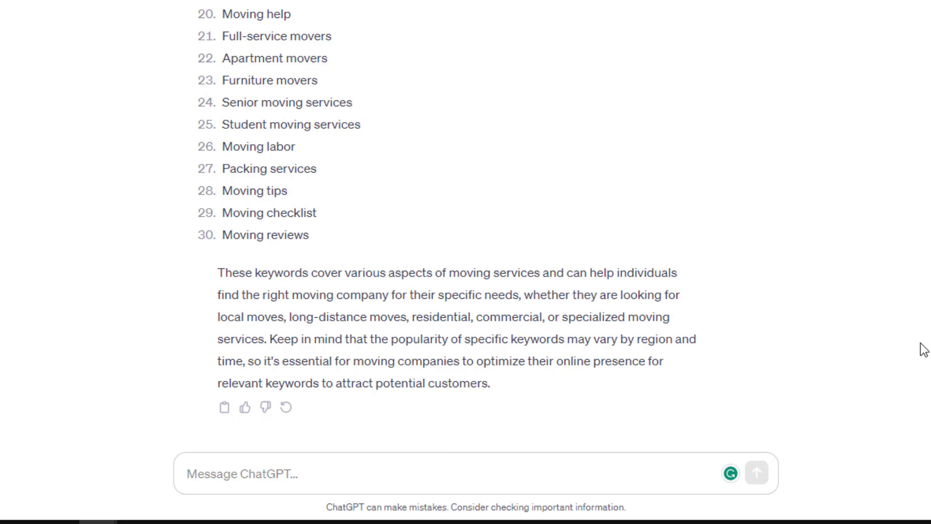
# - Ask ChatGPT to extend the moving company keyword list
pyautogui.click(399, 481)
pyautogui.write('can you extend the l')
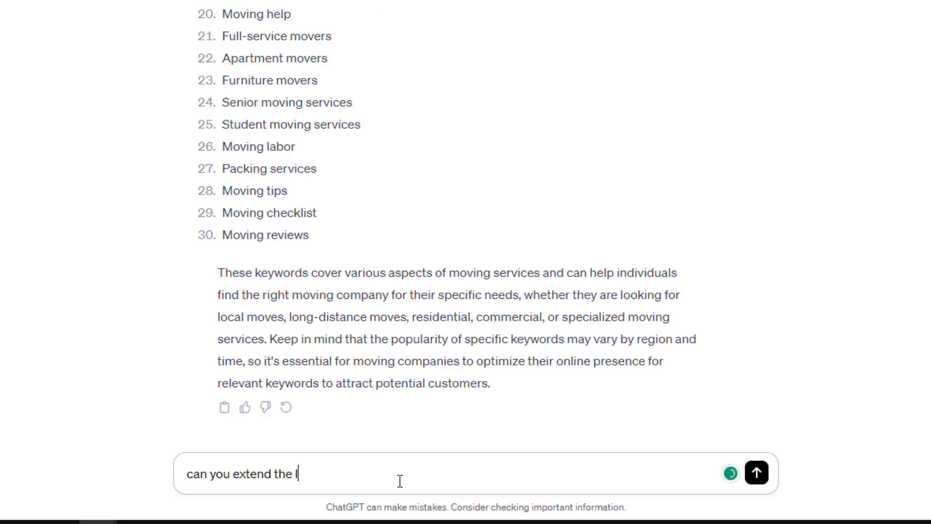
pyautogui.write('ist')
pyautogui.click(756, 472)
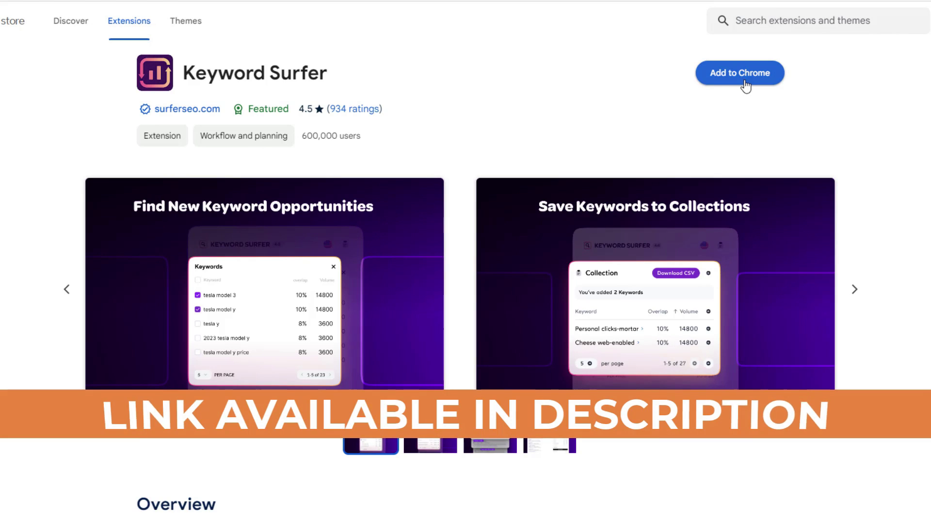
# - Add the Keyword Surfer extension to Chrome and search Google for "interstate movers"
pyautogui.click(731, 72)
pyautogui.click(484, 83)
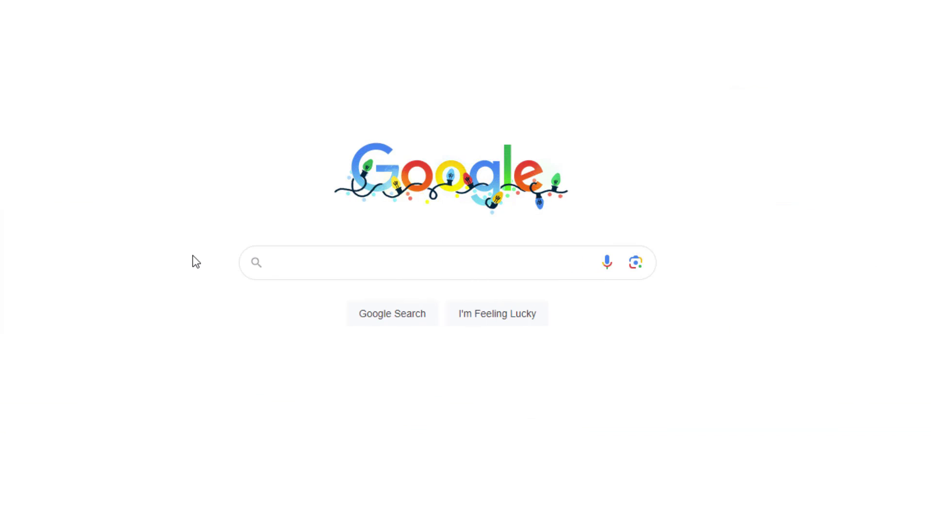
pyautogui.write('interstate movers')
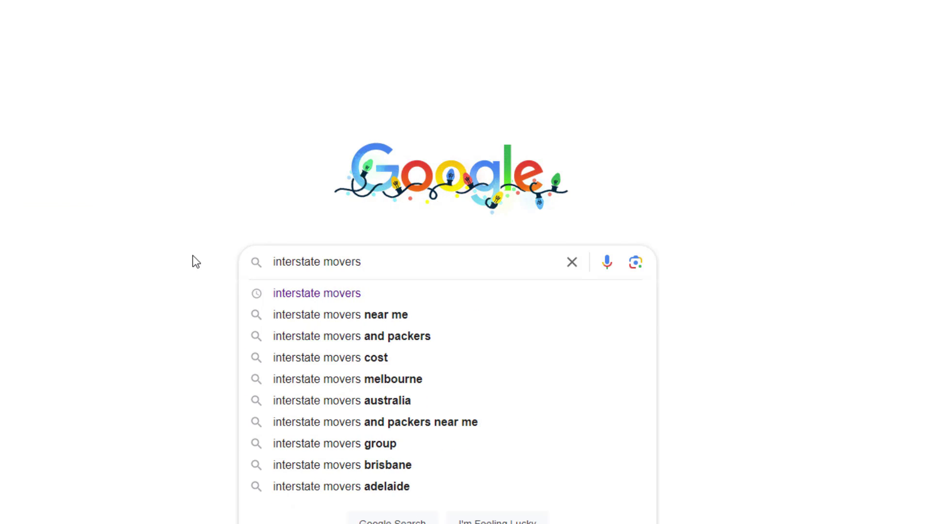
pyautogui.press('Return')
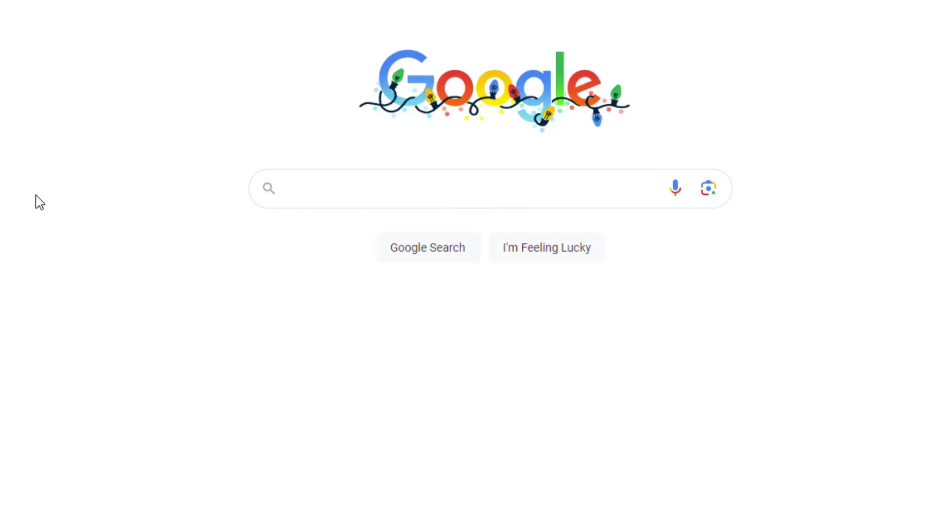
# - Search Google for "long distance movers salt lake city" and look through the ranking pages
pyautogui.write('long distance movers')
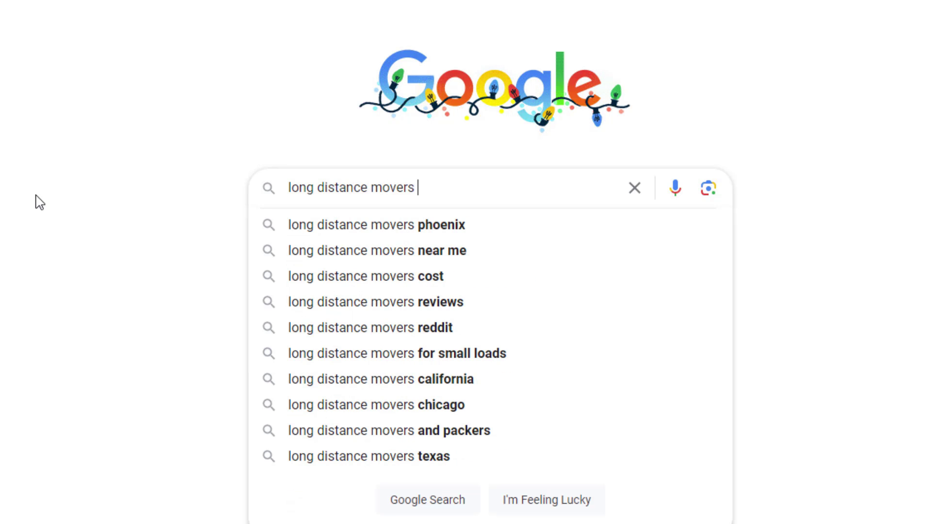
pyautogui.write(' salt lake city')
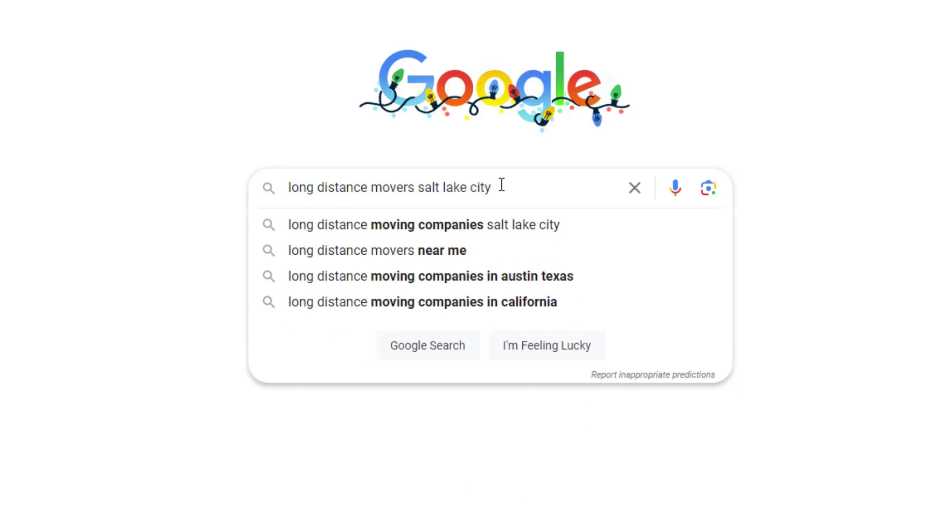
pyautogui.press('Return')
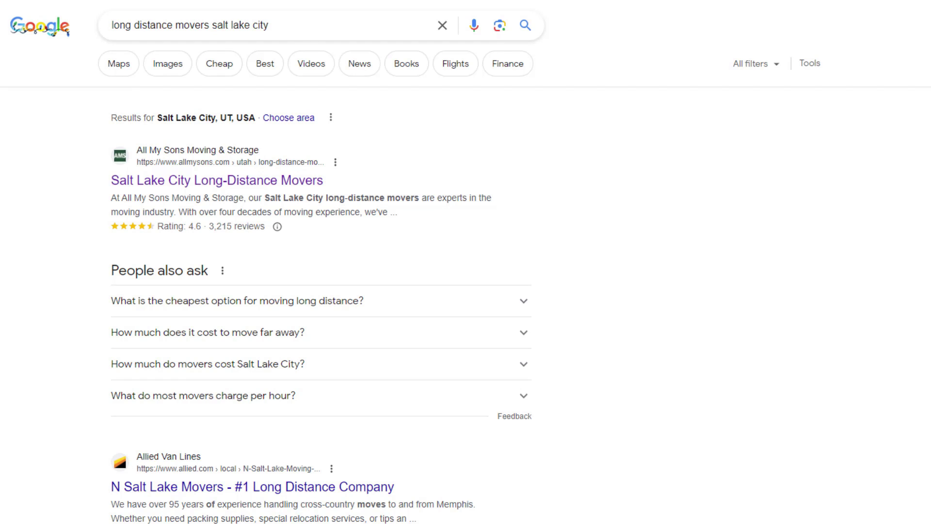
pyautogui.scroll(-2, 466, 262)
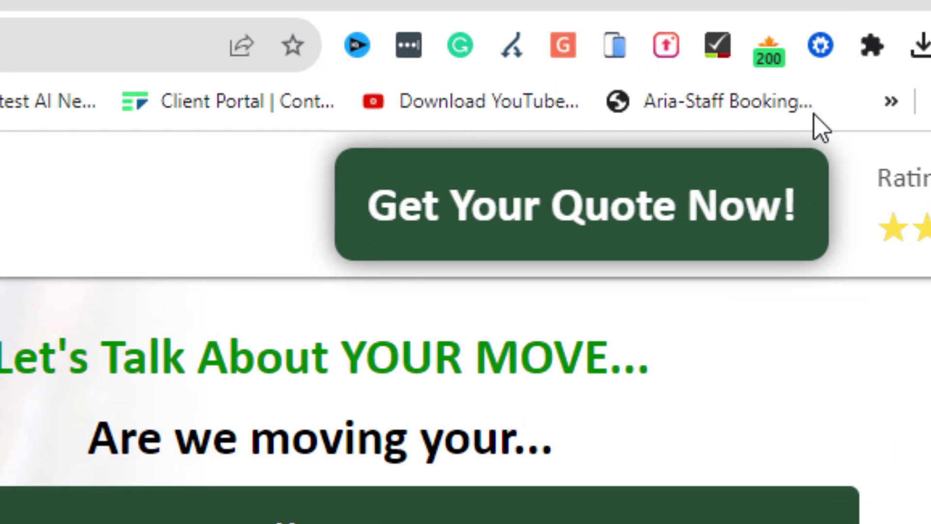
# - Analyze the All My Sons long-distance movers page with AIOSEO and export all of its headings
pyautogui.click(821, 48)
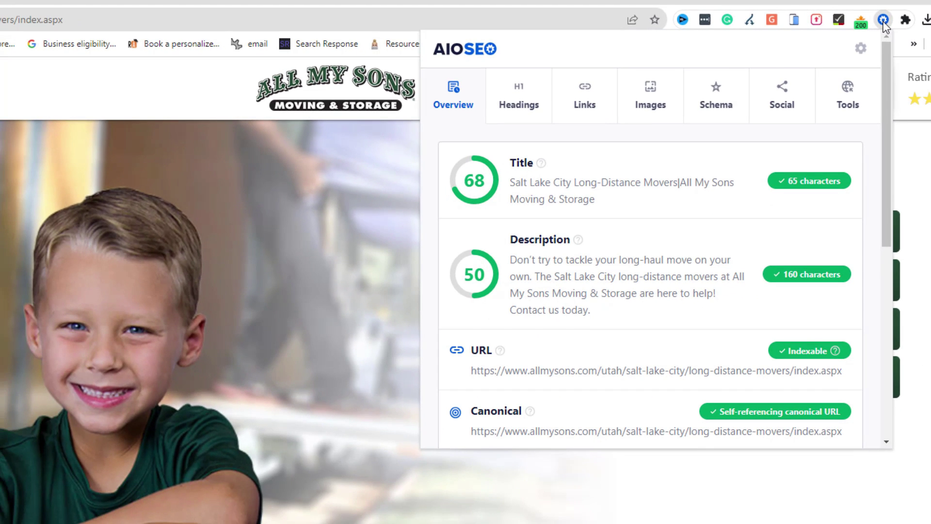
pyautogui.click(527, 102)
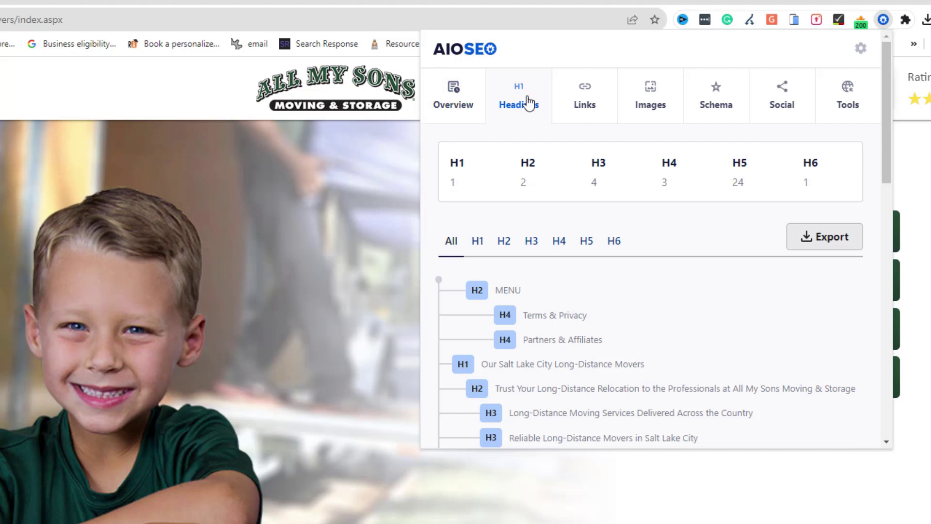
pyautogui.click(829, 246)
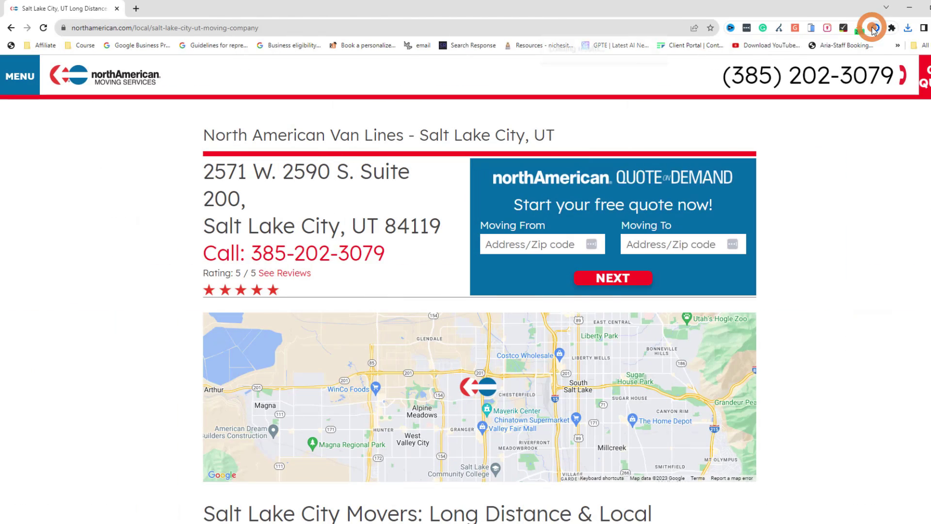
# - Export all headings of the northAmerican Salt Lake City moving company page with AIOSEO
pyautogui.click(875, 28)
pyautogui.click(613, 82)
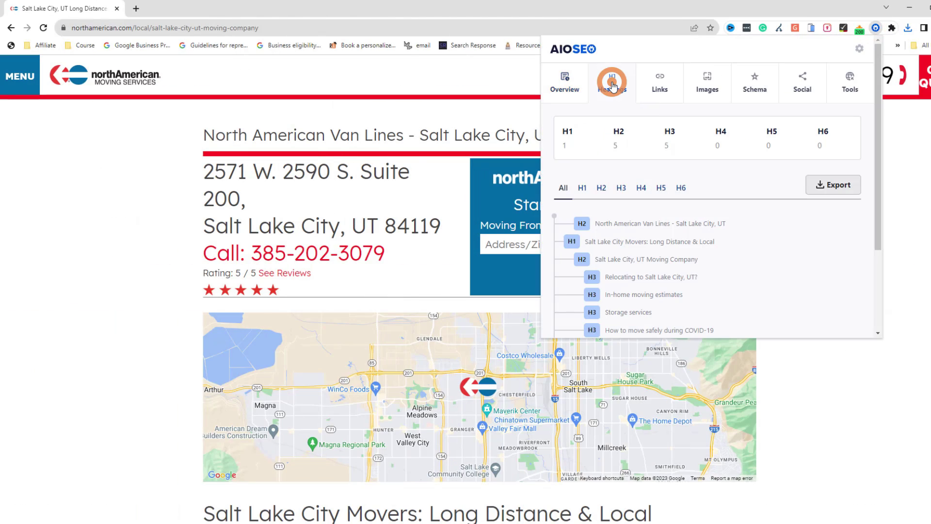
pyautogui.click(826, 190)
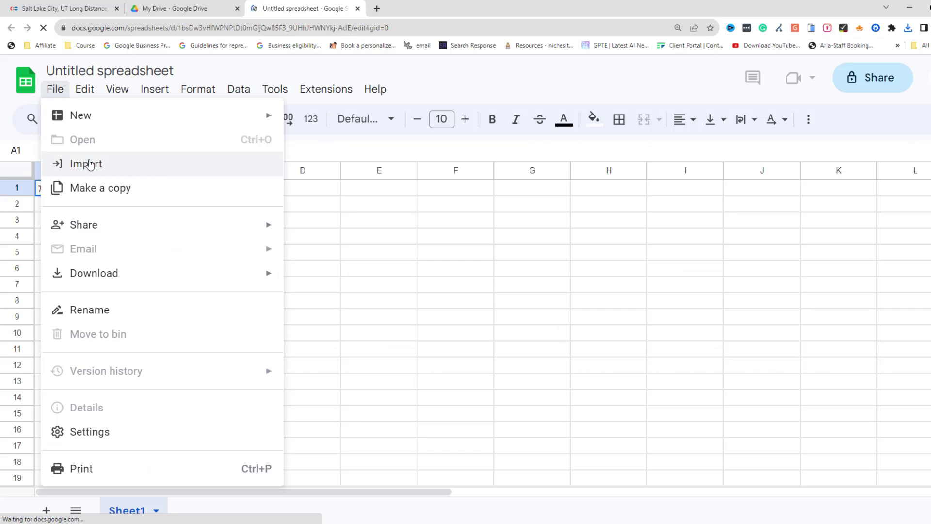
# - Import the exported headings into the untitled Google Sheets spreadsheet and look through the imported rows
pyautogui.click(88, 163)
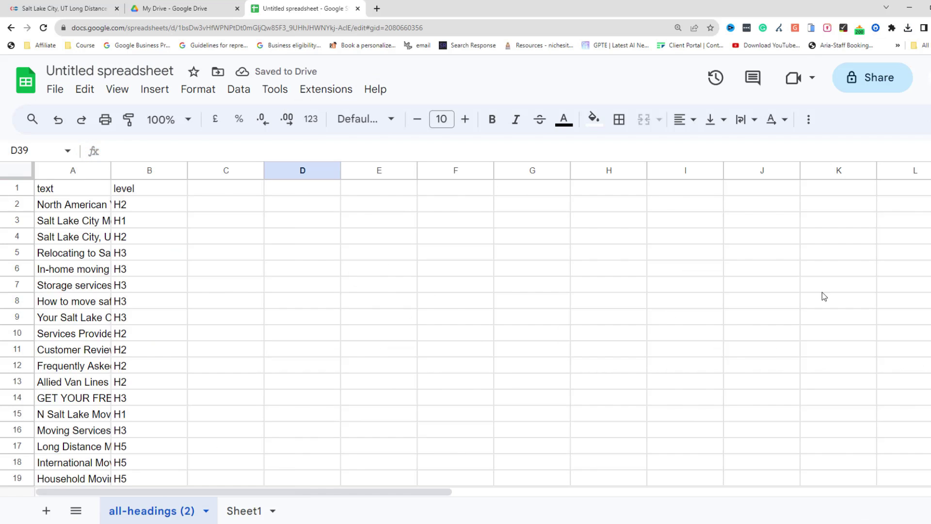
pyautogui.scroll(-10, 760, 322)
pyautogui.scroll(-2, 759, 321)
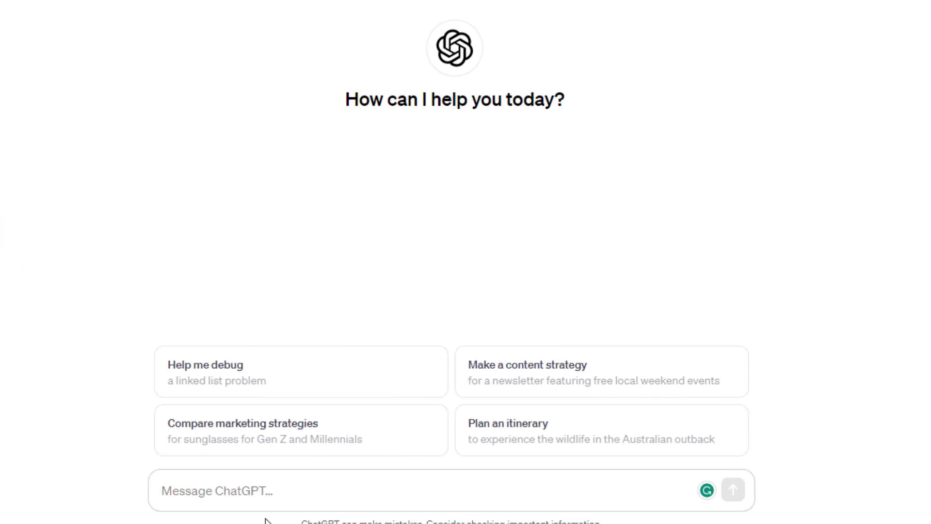
# - Write a ChatGPT prompt asking "what is the best page structure for a page targeting the keyword "long-distance movers salt Lake City" based on these headings?"
pyautogui.write('what is the best page structure for a page targeting the keyword "long-distanc')
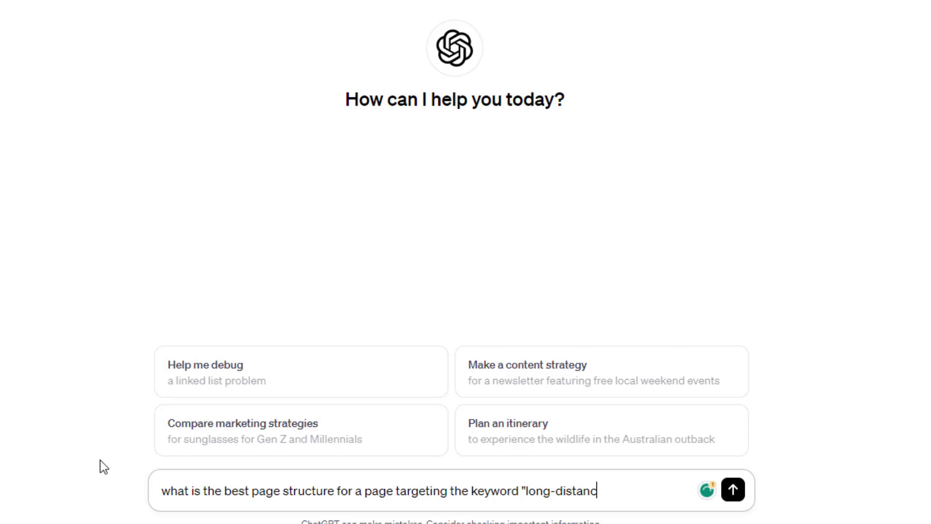
pyautogui.write('e movers sal')
pyautogui.press('BackSpace')
pyautogui.write('alt lake city" based on these heading')
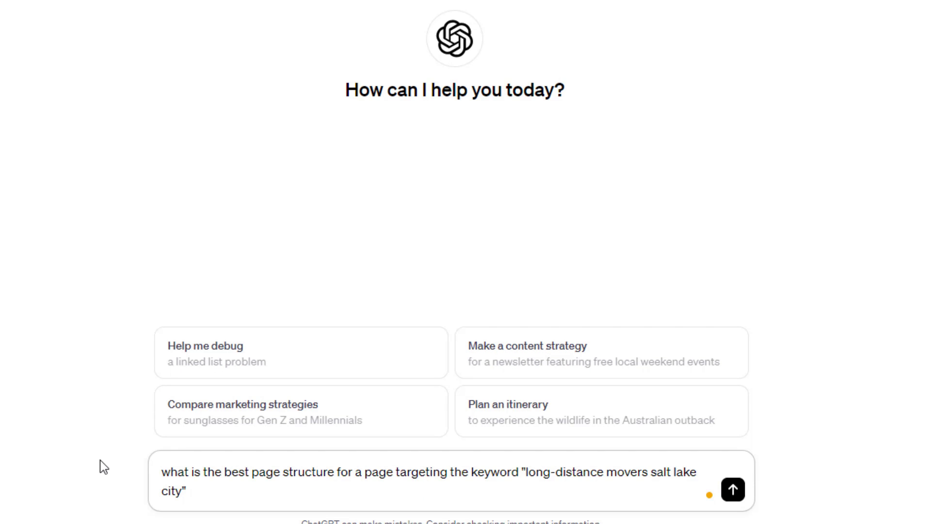
pyautogui.write('s:')
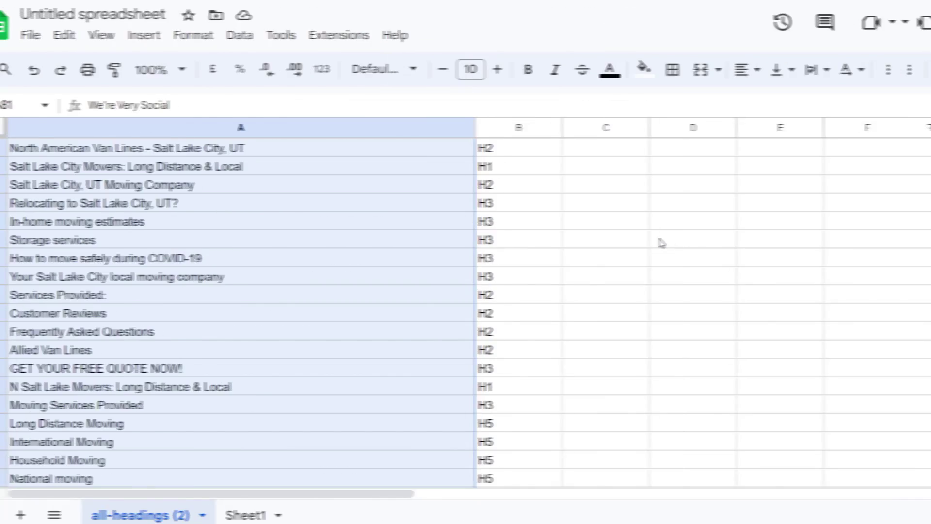
# - Copy the headings column from the spreadsheet, paste it after the ChatGPT page structure question and send the prompt
pyautogui.rightClick(352, 220)
pyautogui.click(406, 113)
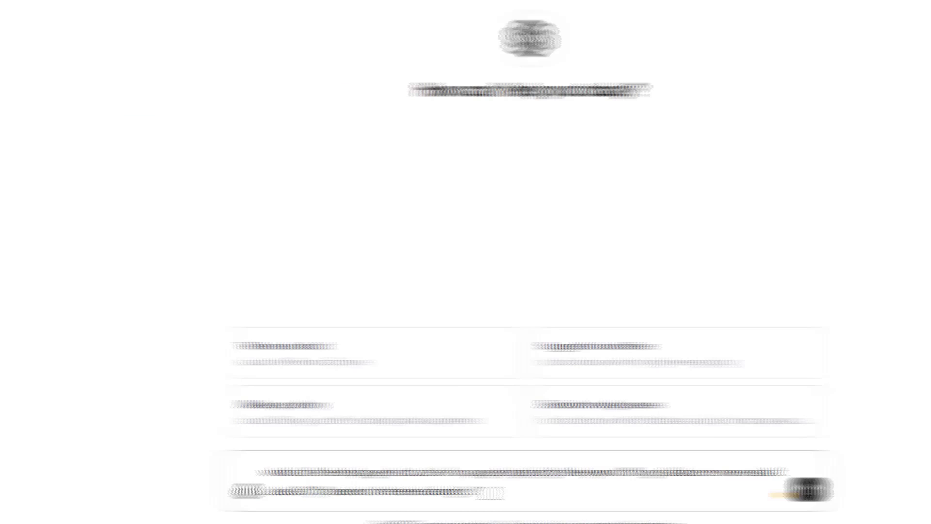
pyautogui.rightClick(404, 491)
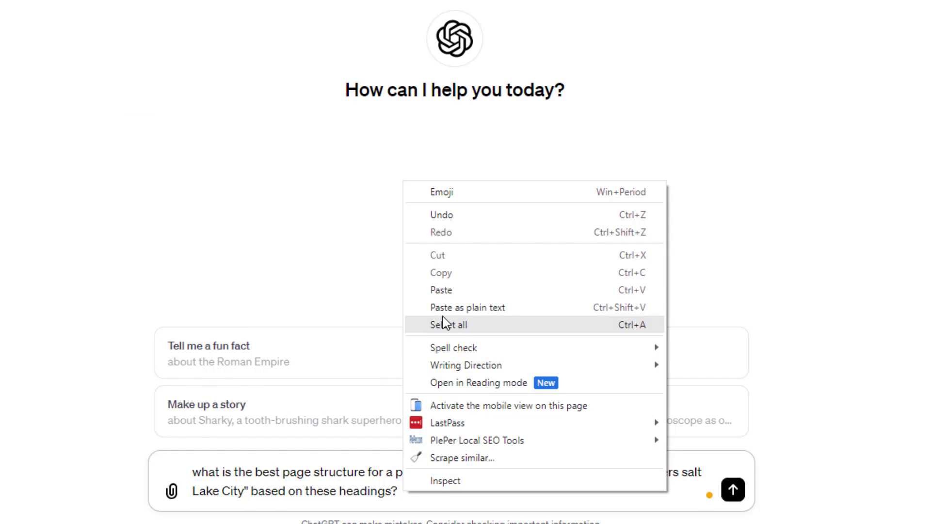
pyautogui.click(443, 289)
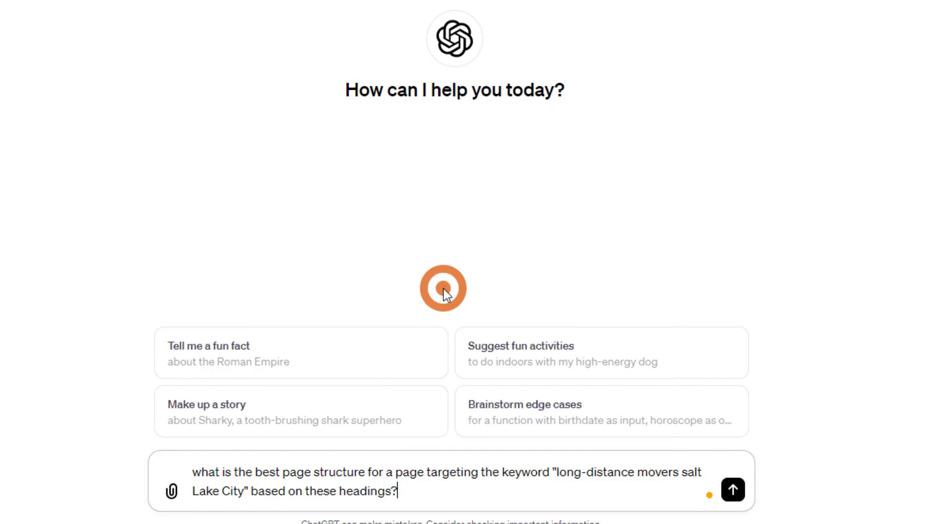
pyautogui.click(732, 489)
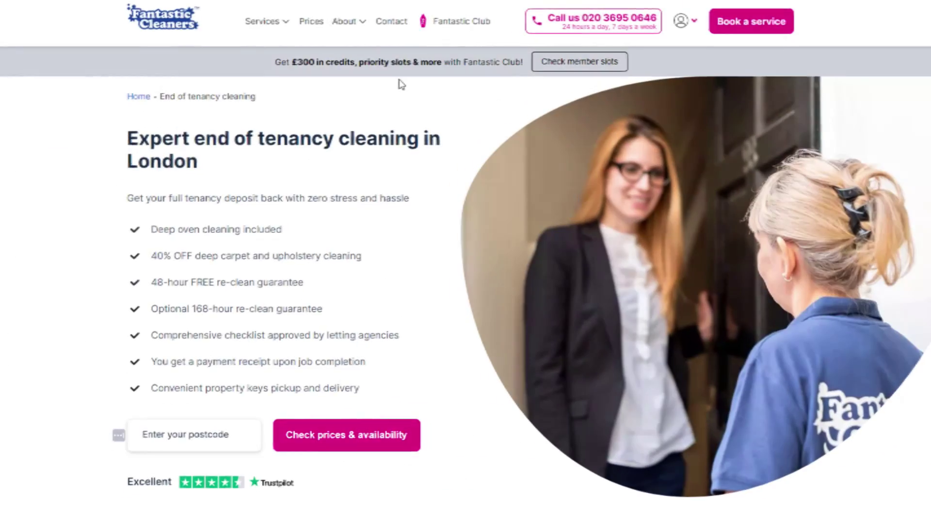
# - Examine the content and layout of the Fantastic Cleaners end of tenancy and oven cleaning pages
pyautogui.scroll(-15, 465, 272)
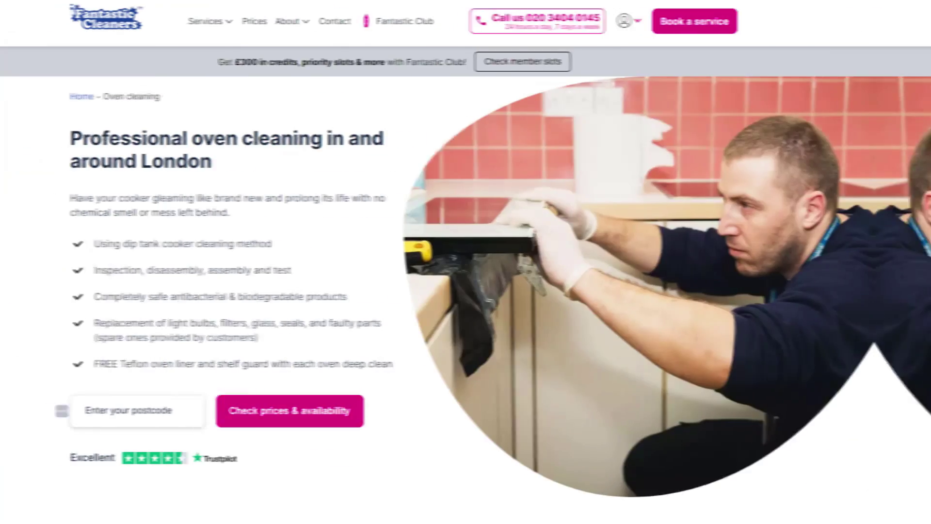
pyautogui.scroll(-20, 466, 271)
pyautogui.scroll(-6, 465, 272)
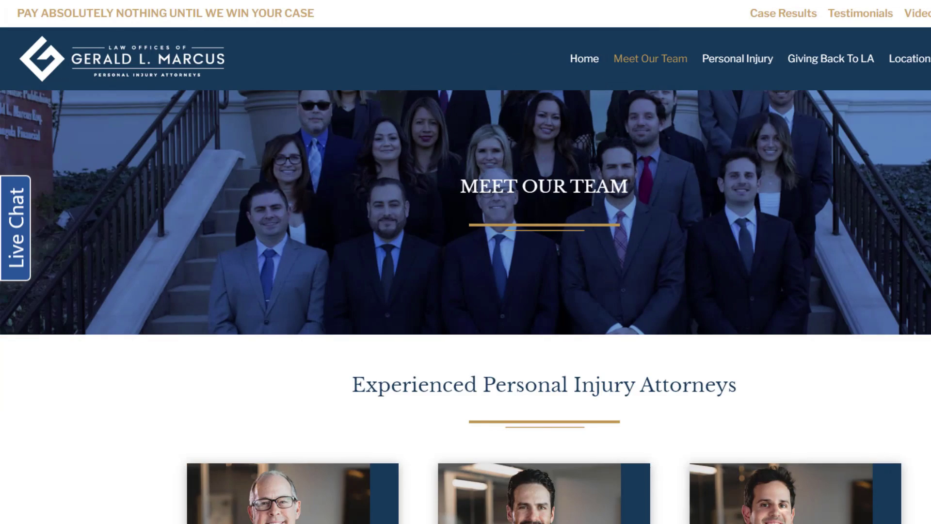
# - Examine the personal injury law firm's team page and the senior counsel's bio for experience and awards
pyautogui.scroll(-5, 465, 291)
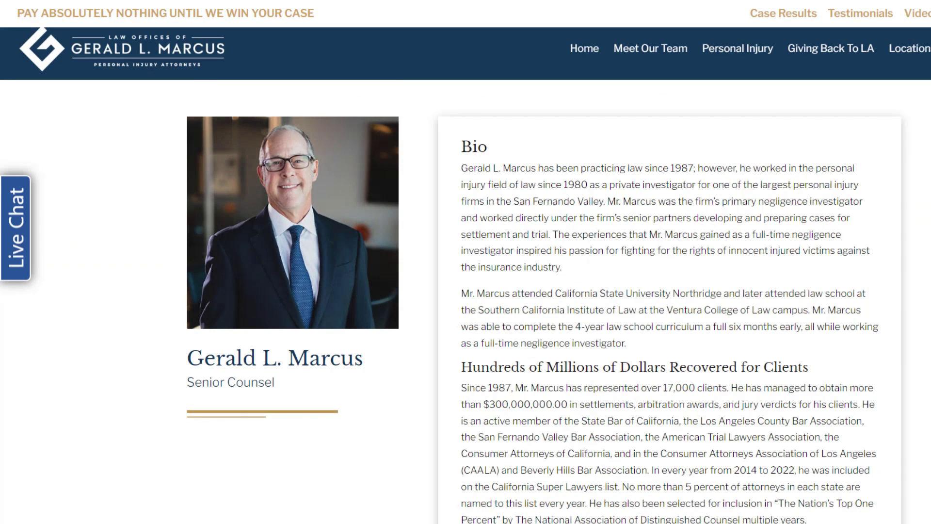
pyautogui.scroll(-10, 546, 300)
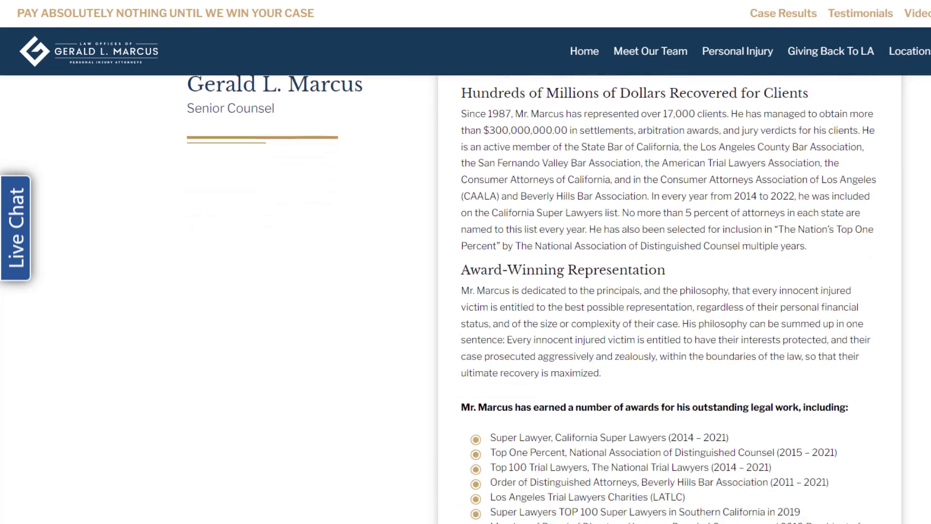
pyautogui.scroll(-2, 668, 299)
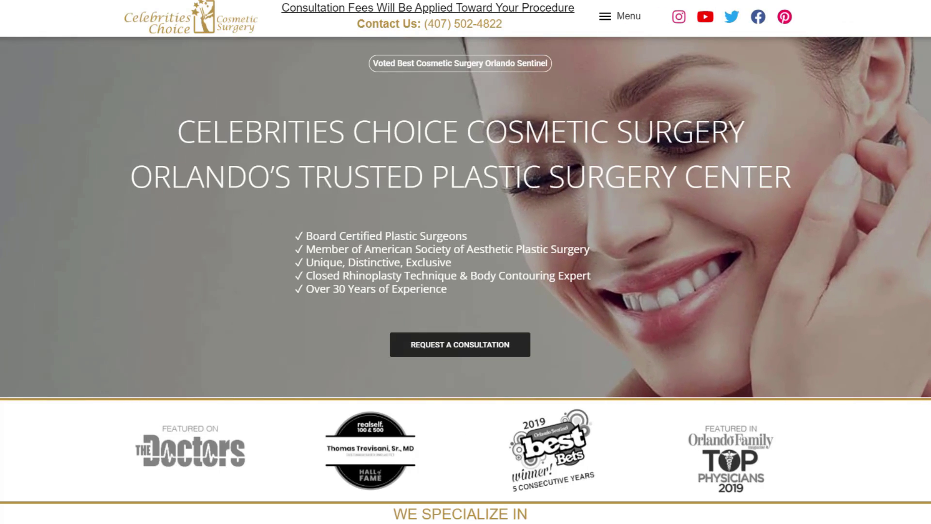
# - Examine the trust signals on the Celebrities Choice Cosmetic Surgery homepage and the content of the Excel Electricians underfloor heating repairs page
pyautogui.scroll(-8, 466, 280)
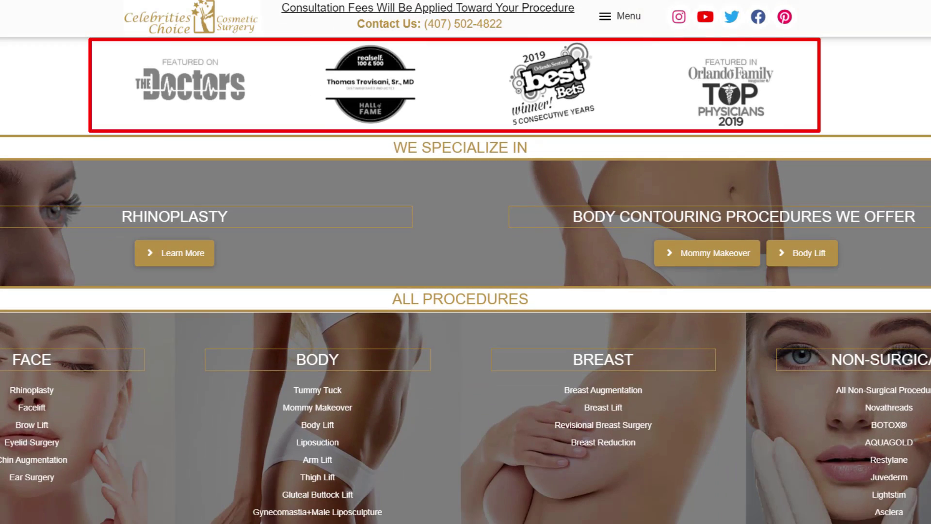
pyautogui.scroll(-12, 465, 280)
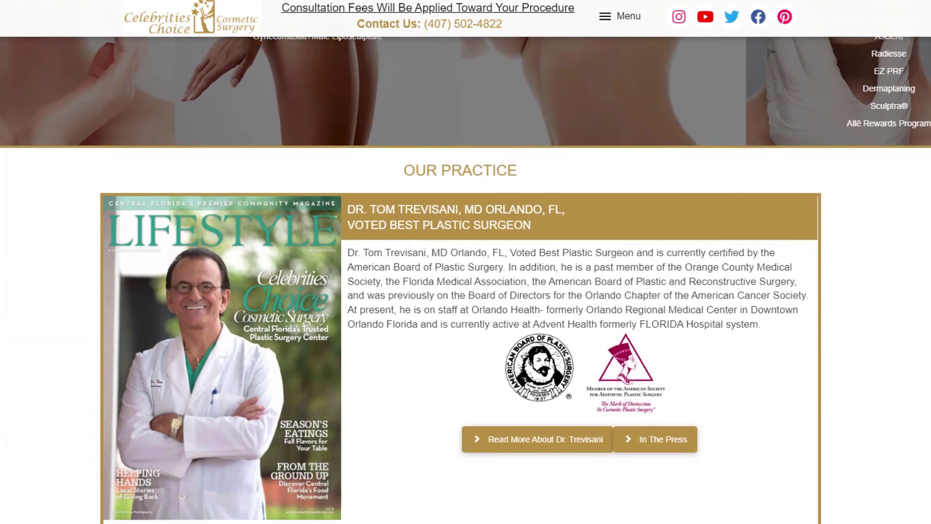
pyautogui.scroll(-20, 465, 280)
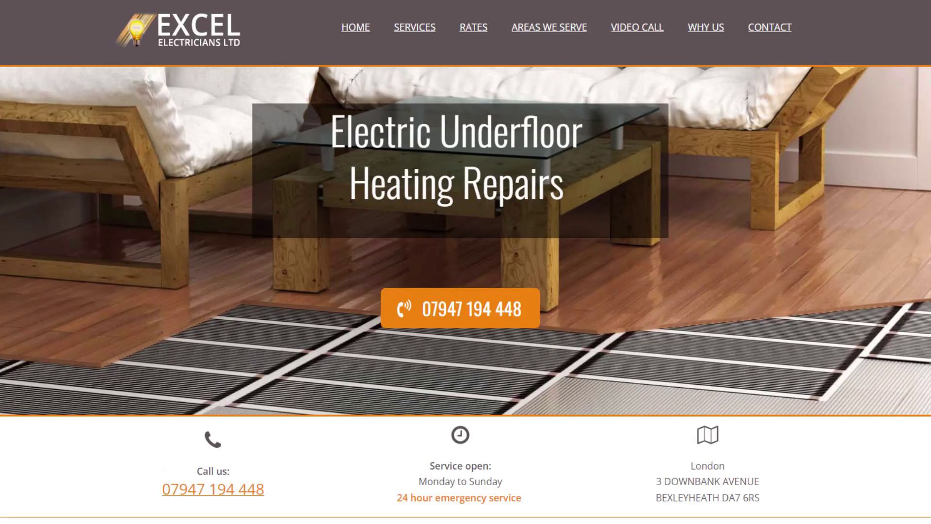
pyautogui.scroll(-5, 466, 279)
pyautogui.scroll(-20, 466, 279)
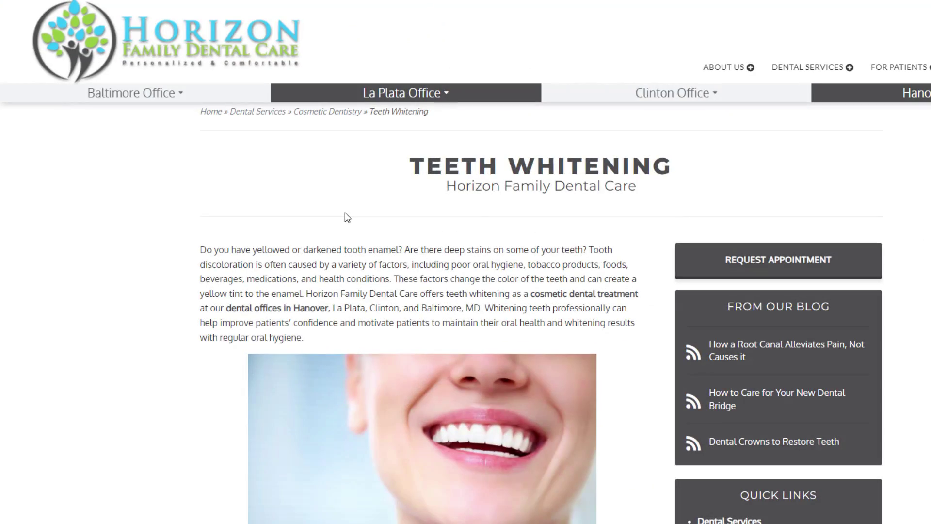
# - Copy the full text of the Horizon Family Dental Care teeth whitening page
pyautogui.moveTo(202, 247); pyautogui.dragTo(230, 439)
pyautogui.rightClick(266, 283)
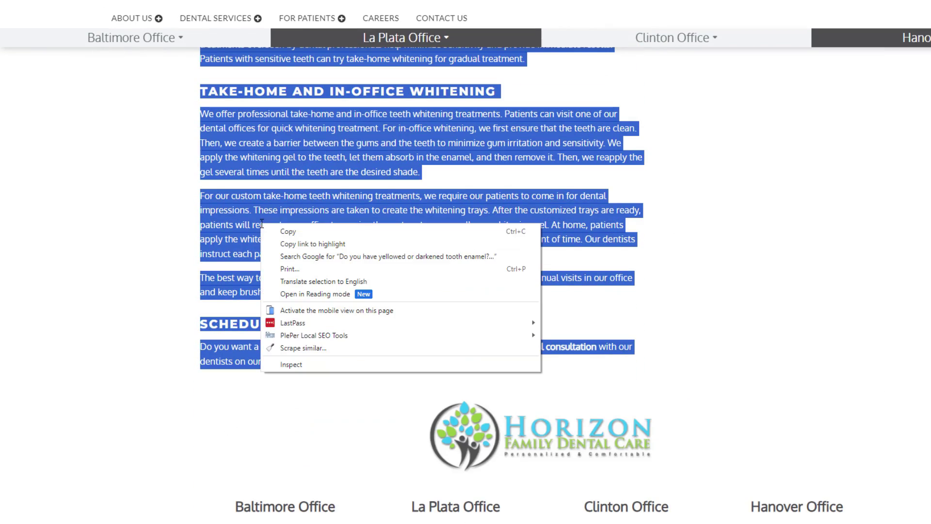
pyautogui.click(282, 287)
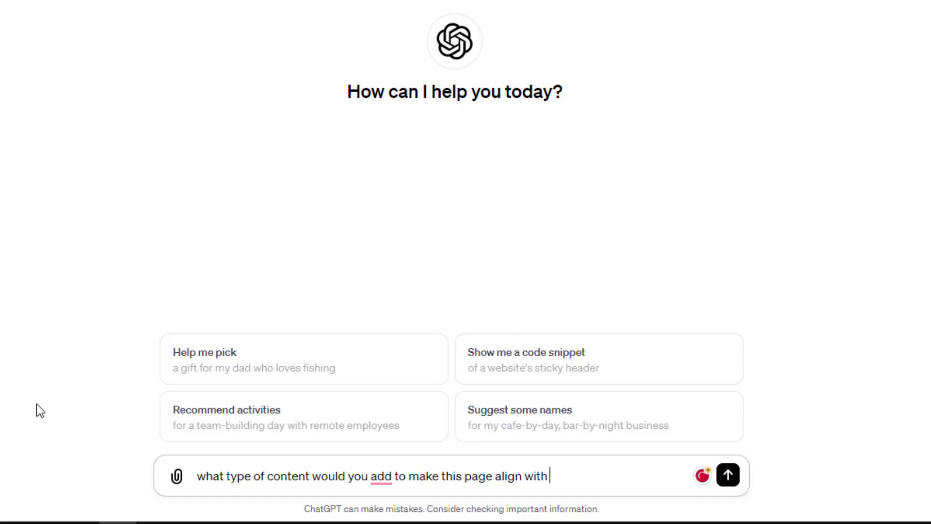
# - Ask ChatGPT "what type of content would you add to make this page align with Google's EEAT principles:" followed by the copied page text
pyautogui.write('s EEAT pri')
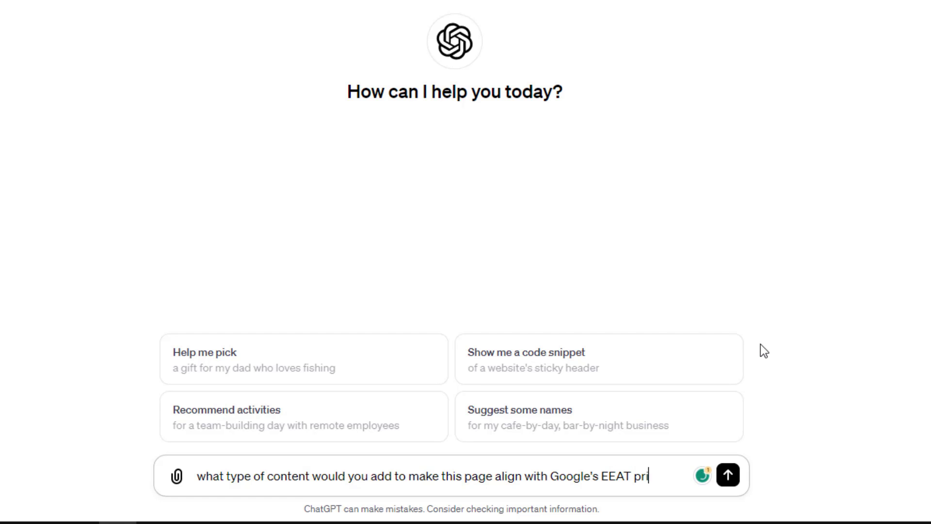
pyautogui.write('nciples:')
pyautogui.rightClick(698, 477)
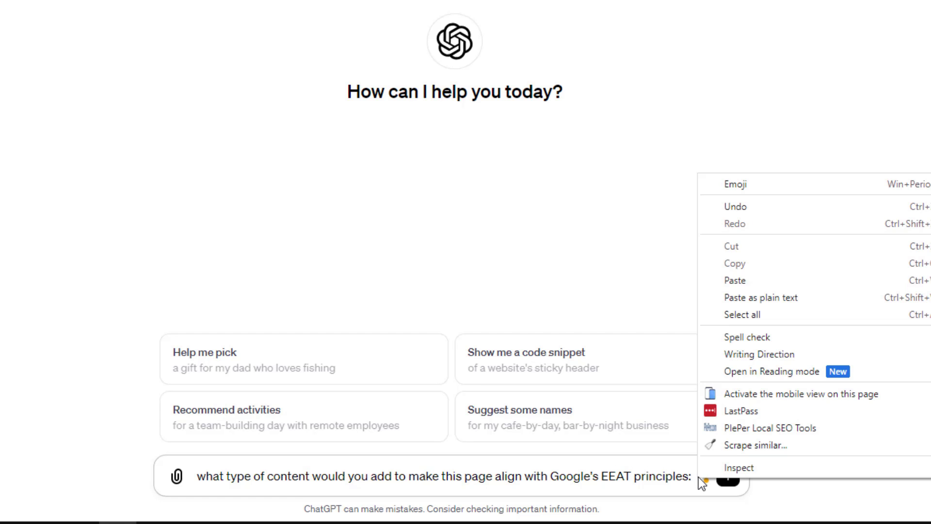
pyautogui.click(737, 286)
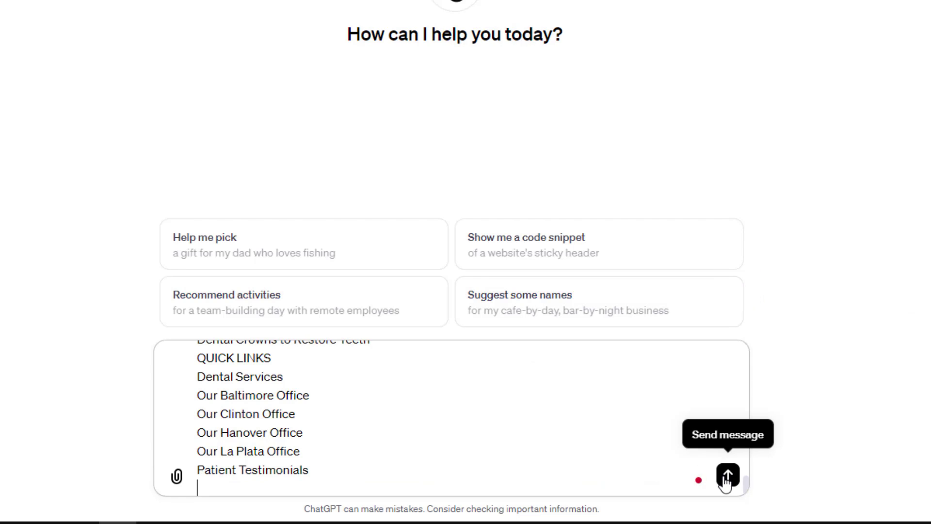
pyautogui.click(724, 476)
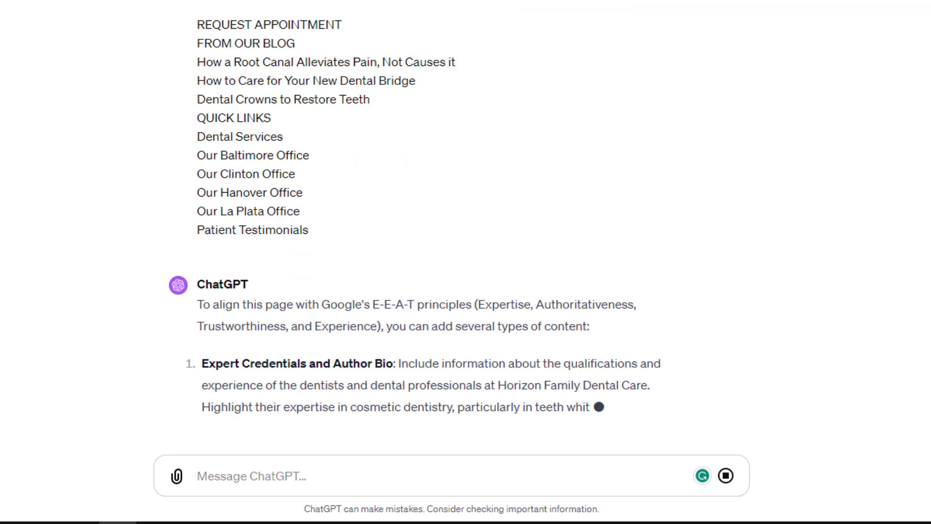